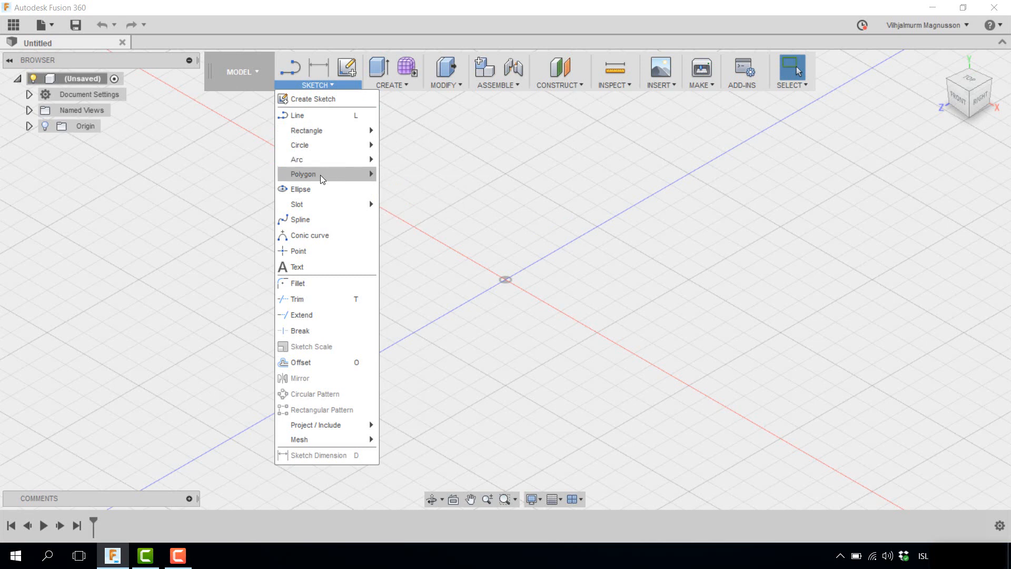
Start a circumscribed polygon in a new sketch on the horizontal origin plane and dismiss the outage notice
{"action": "mouse_move", "coordinate": [321, 176]}
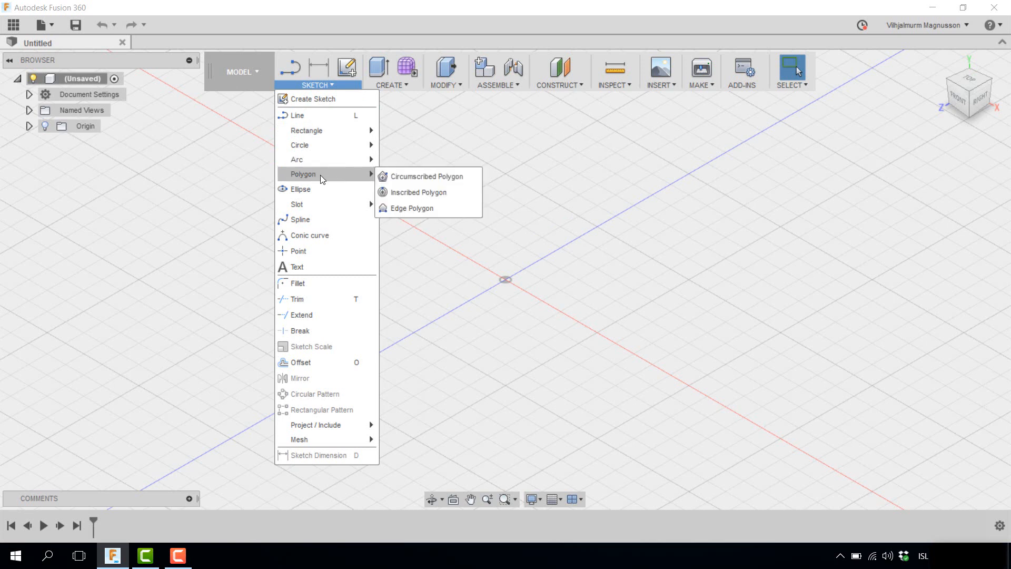
{"action": "left_click", "coordinate": [399, 177]}
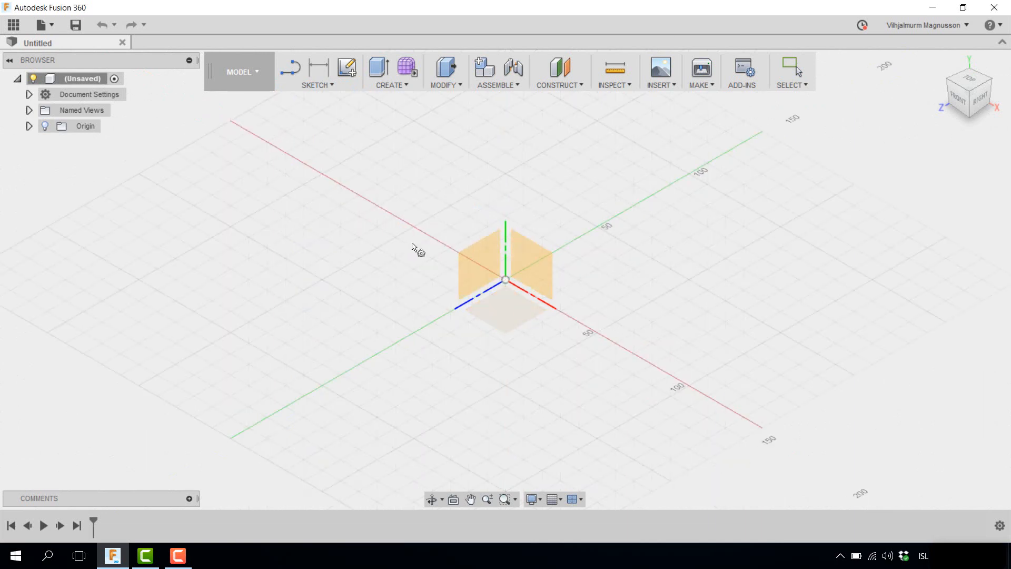
{"action": "left_click", "coordinate": [514, 302]}
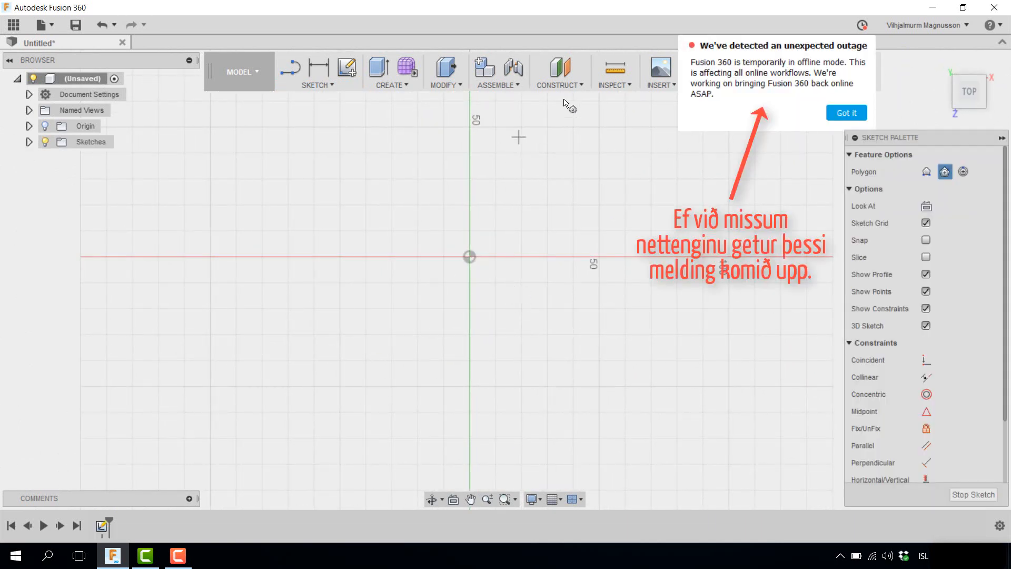
{"action": "left_click", "coordinate": [852, 114]}
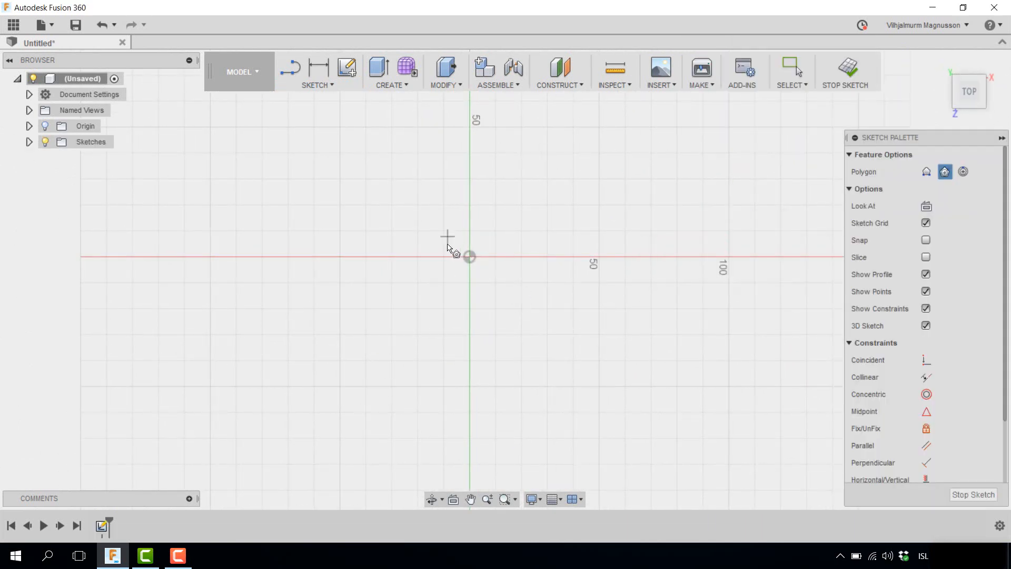
Draw a six-sided circumscribed polygon of 30 mm radius, centred on the vertical sketch axis below the origin
{"action": "left_click", "coordinate": [469, 257]}
{"action": "left_click", "coordinate": [470, 327]}
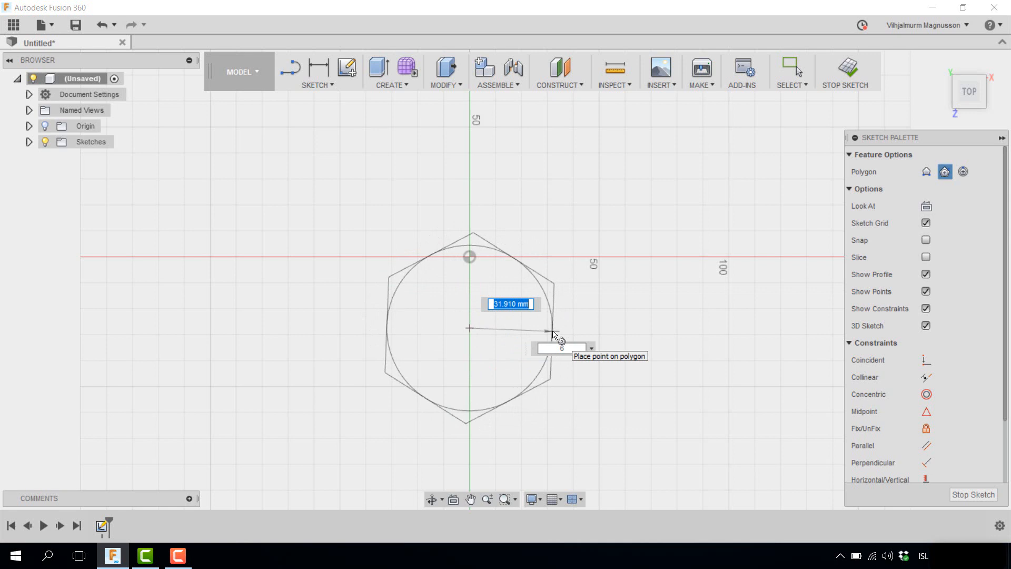
{"action": "type", "text": "30"}
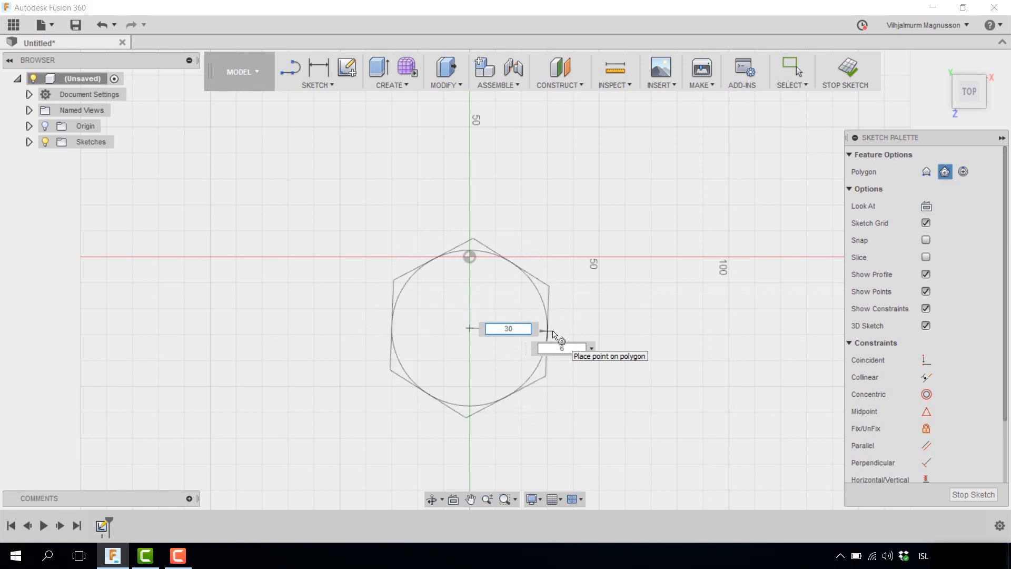
{"action": "key", "text": "Tab"}
{"action": "type", "text": "3"}
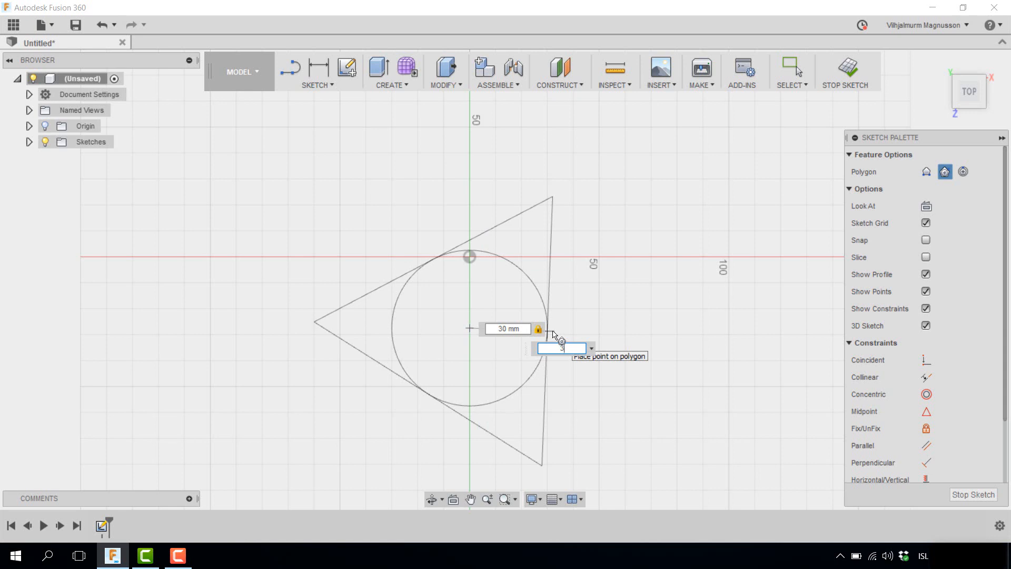
{"action": "type", "text": "5"}
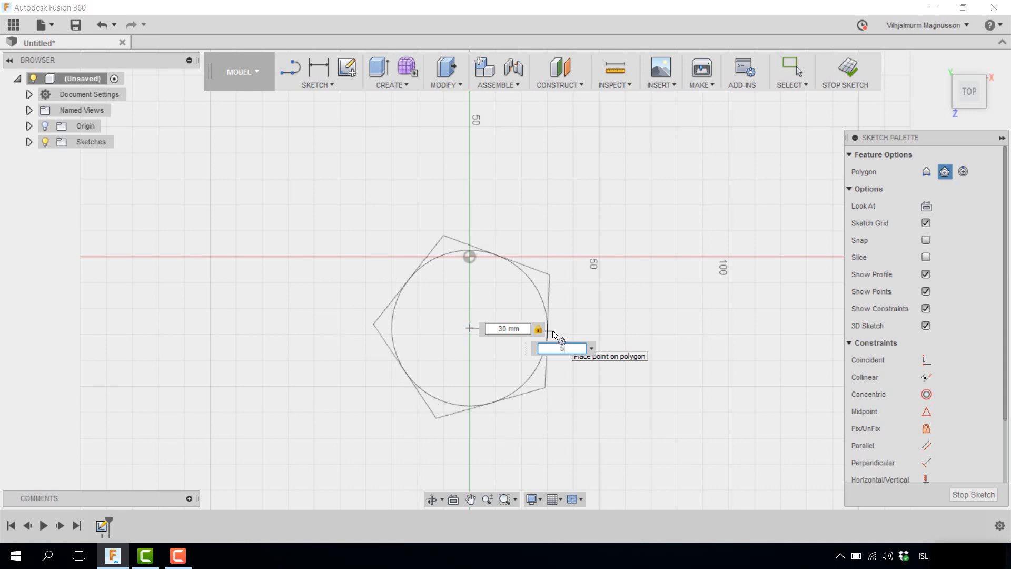
{"action": "key", "text": "BackSpace"}
{"action": "type", "text": "6"}
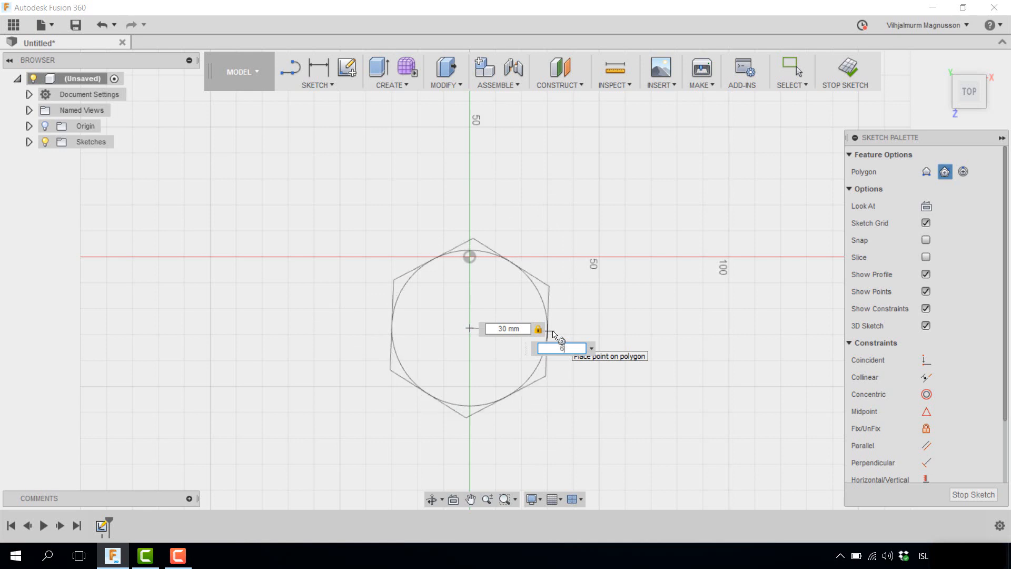
{"action": "key", "text": "Return"}
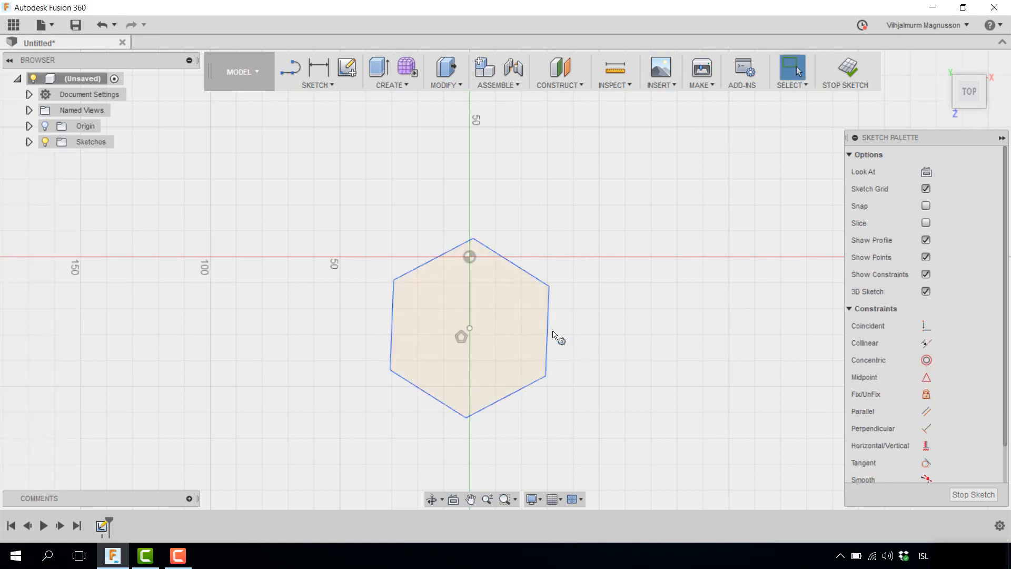
Draw a six-sided edge polygon left of the first hexagon, with a 30 mm bottom edge at 0 degrees
{"action": "scroll", "coordinate": [527, 293], "scroll_direction": "down", "scroll_amount": 2}
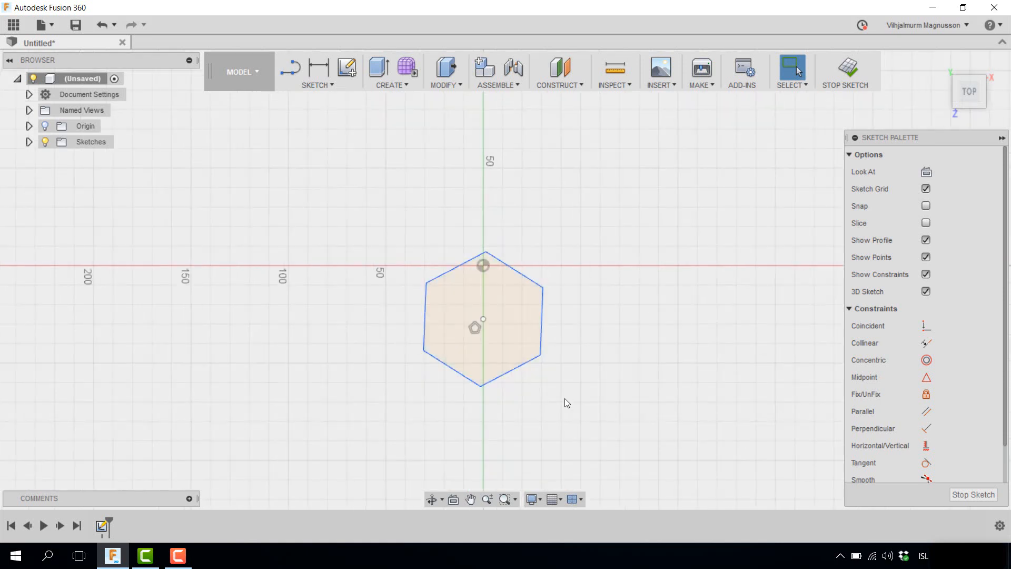
{"action": "scroll", "coordinate": [566, 403], "scroll_direction": "up", "scroll_amount": 2}
{"action": "scroll", "coordinate": [560, 403], "scroll_direction": "down", "scroll_amount": 1}
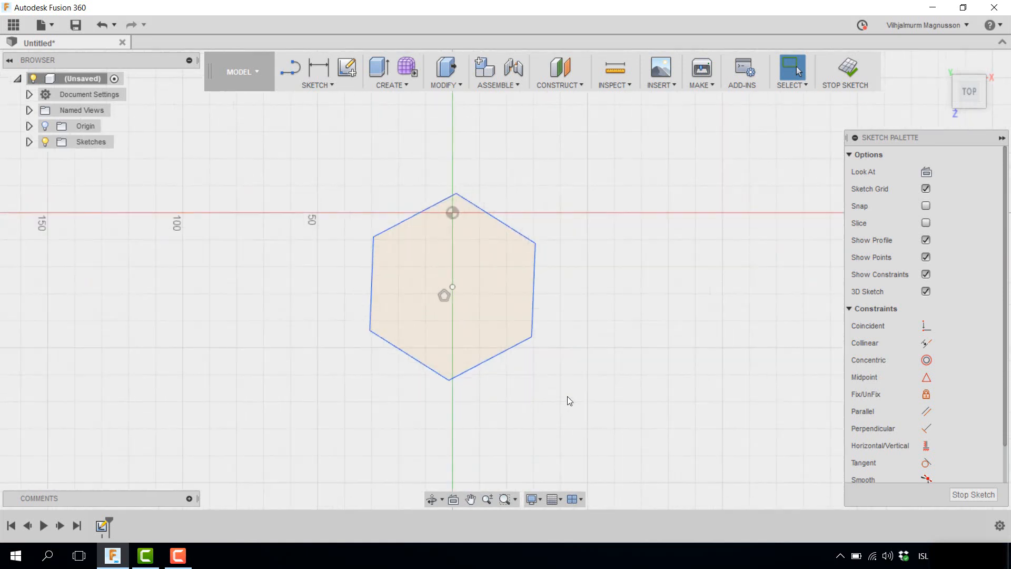
{"action": "left_click", "coordinate": [335, 85]}
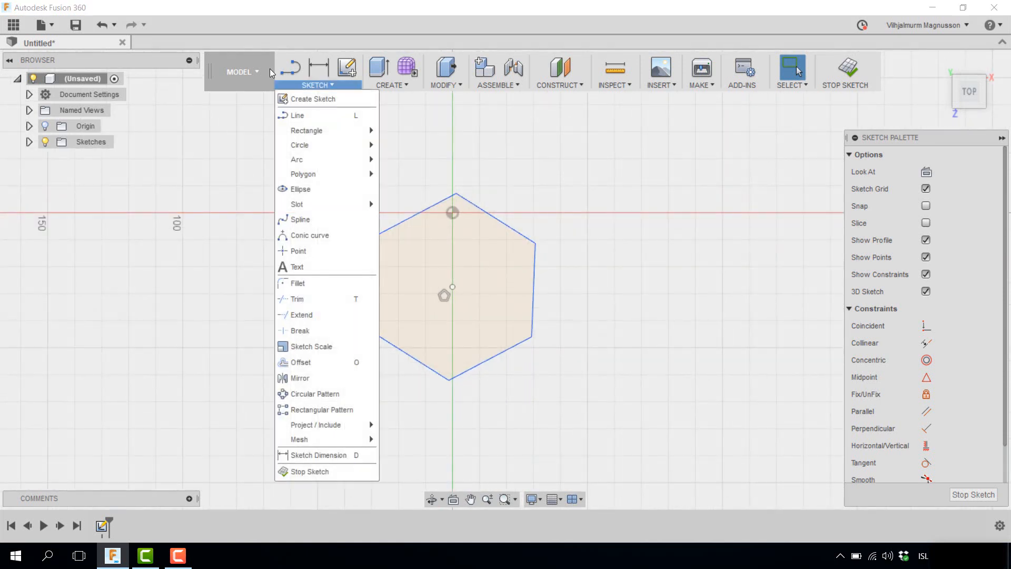
{"action": "mouse_move", "coordinate": [317, 176]}
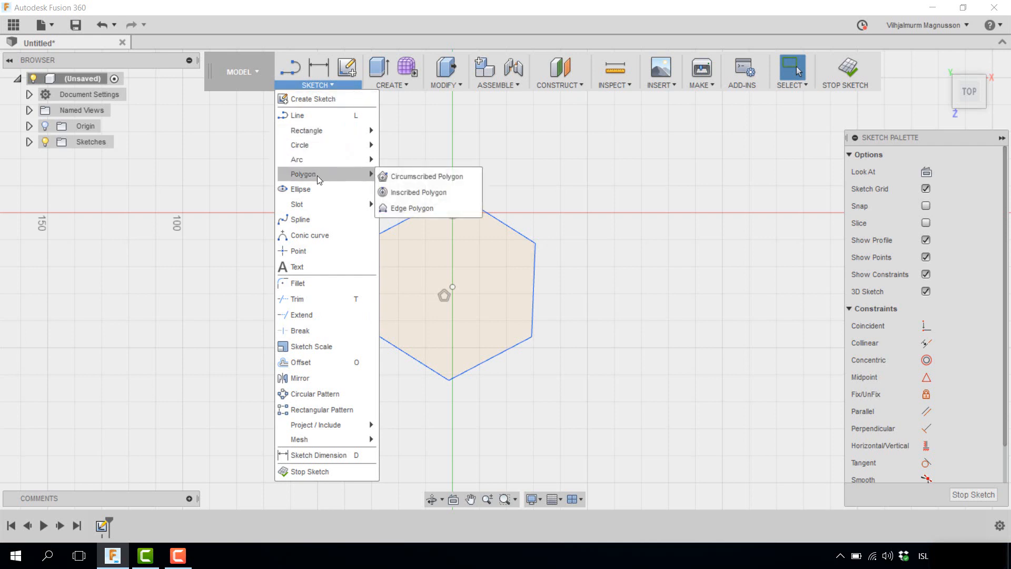
{"action": "left_click", "coordinate": [403, 210]}
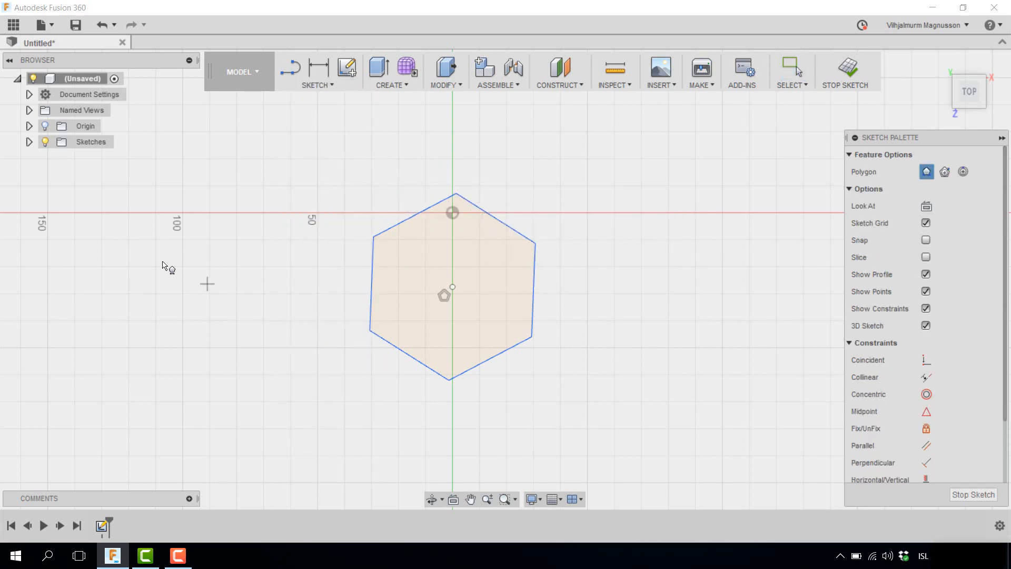
{"action": "left_click", "coordinate": [206, 284]}
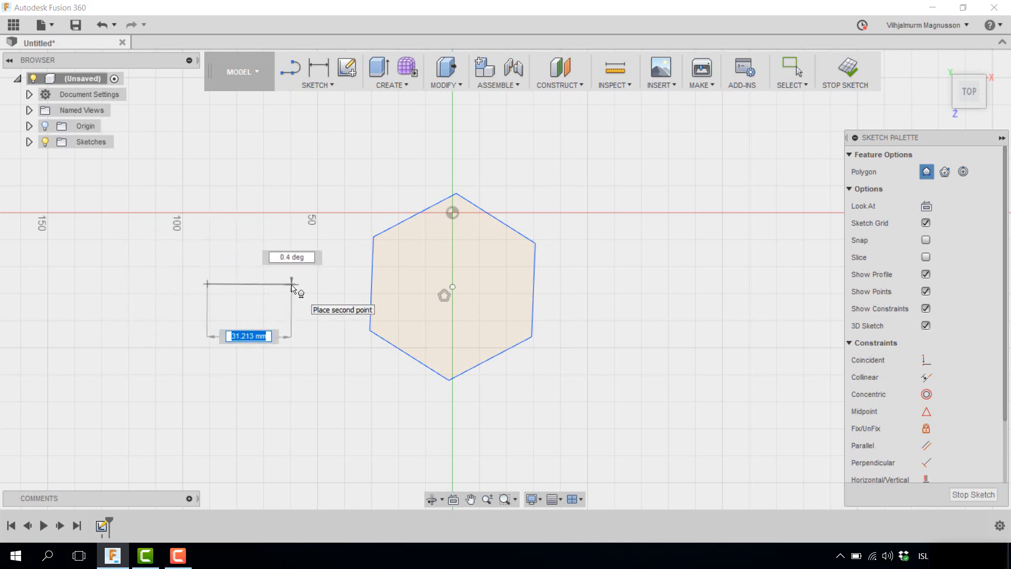
{"action": "type", "text": "30"}
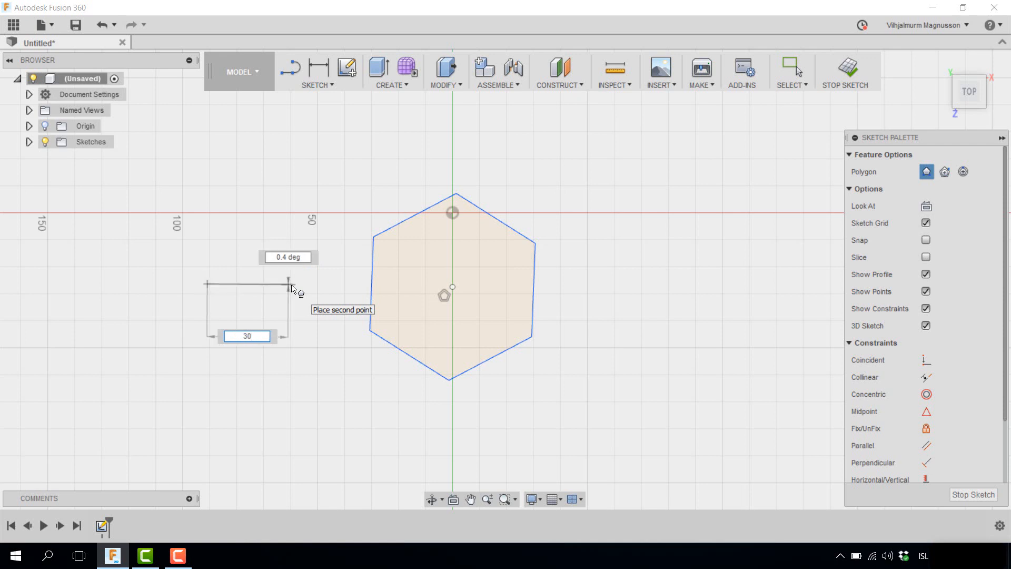
{"action": "key", "text": "Tab"}
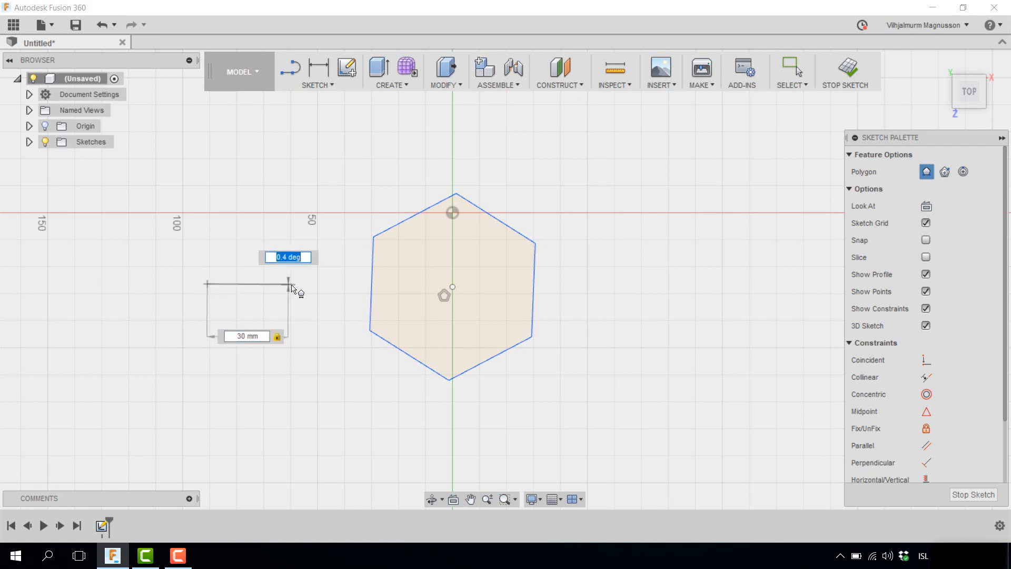
{"action": "type", "text": "0"}
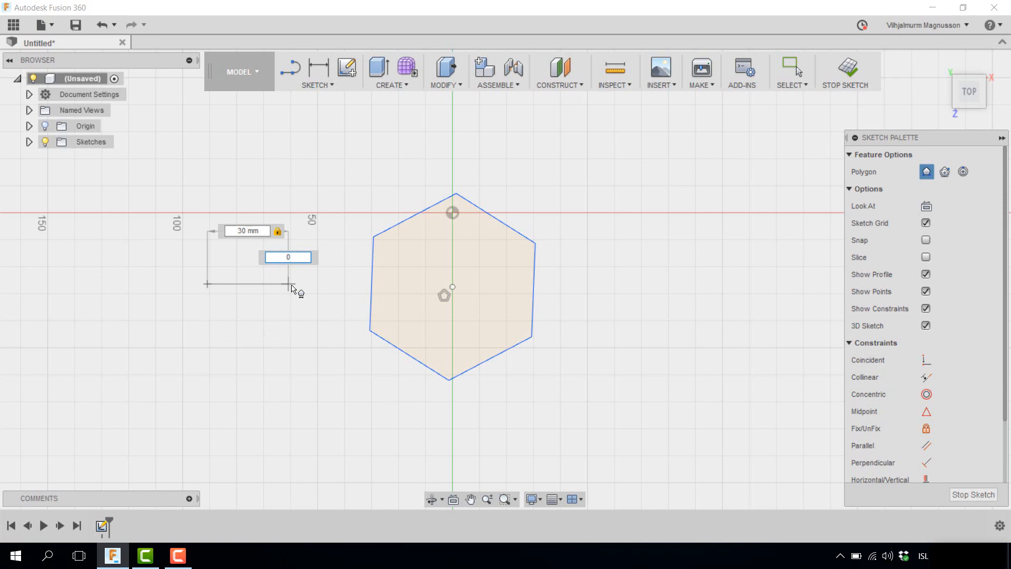
{"action": "key", "text": "Return"}
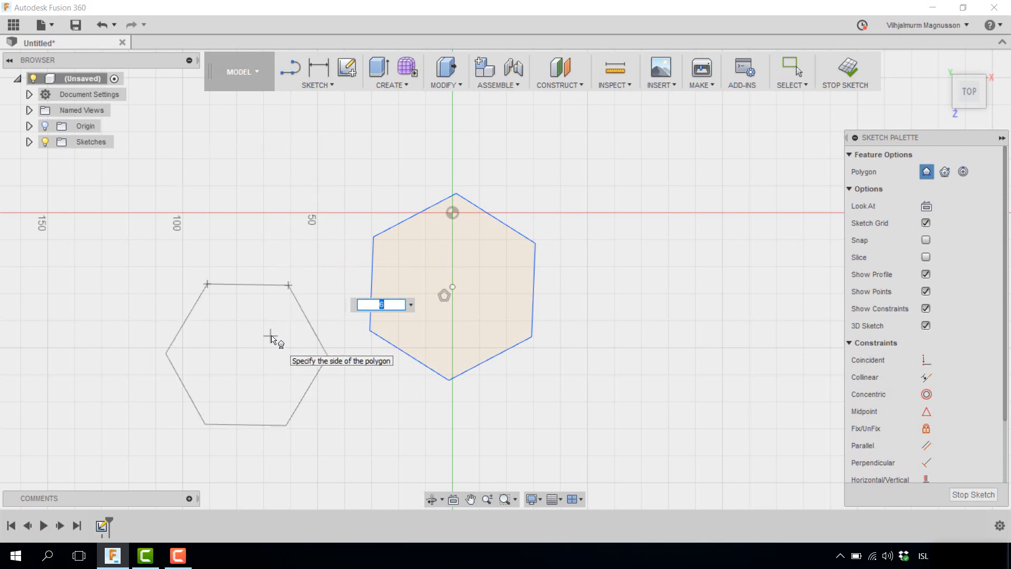
{"action": "left_click", "coordinate": [271, 228]}
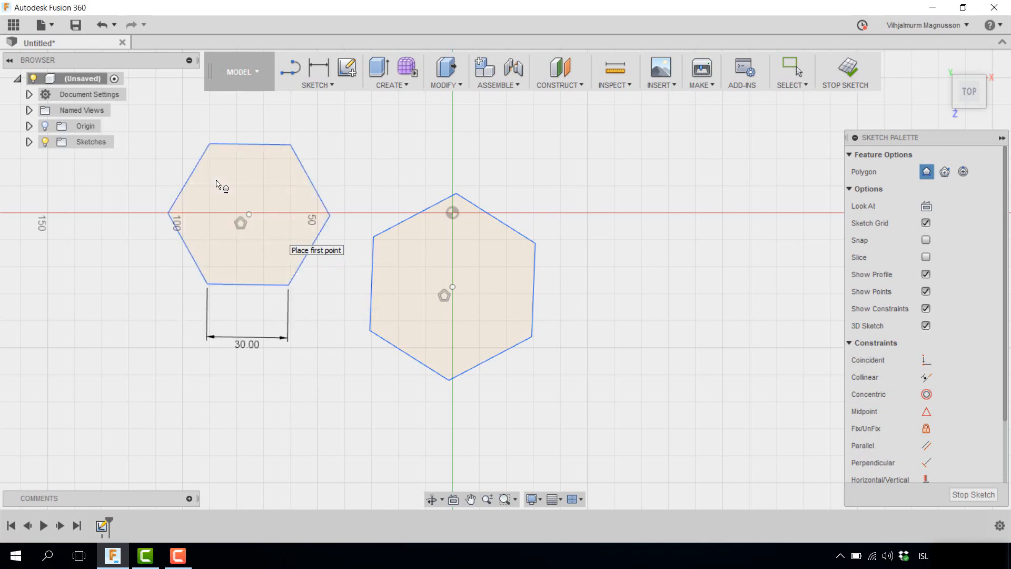
{"action": "scroll", "coordinate": [271, 329], "scroll_direction": "down", "scroll_amount": 2}
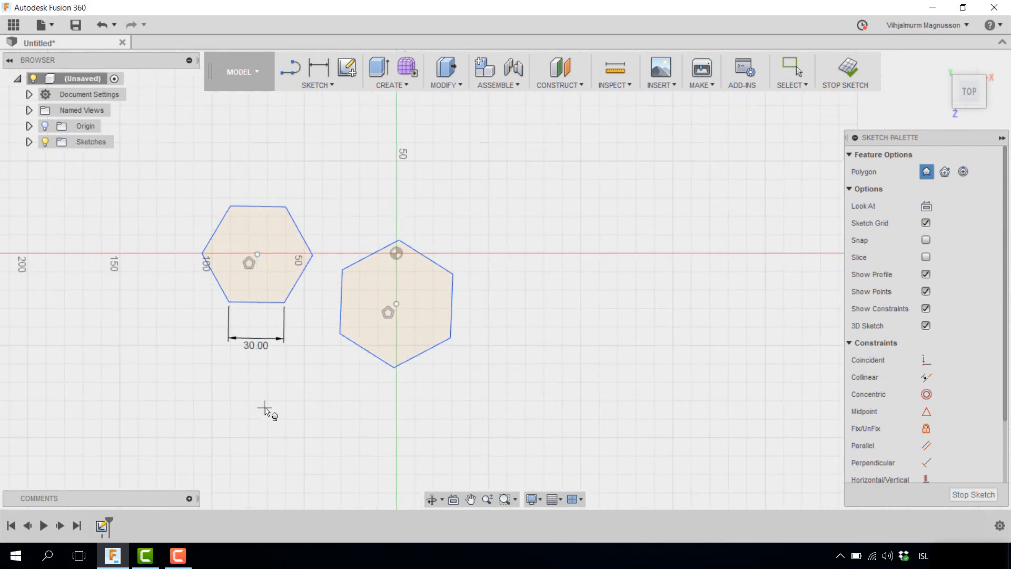
{"action": "scroll", "coordinate": [267, 411], "scroll_direction": "up", "scroll_amount": 2}
{"action": "key", "text": "Escape"}
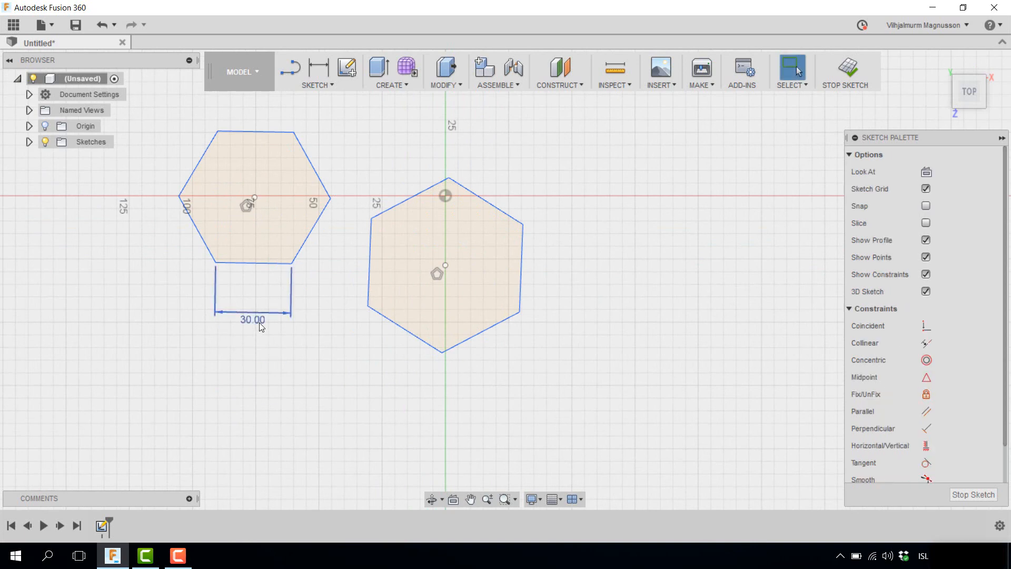
Set the edge length dimension of the left hexagon to 40 mm
{"action": "double_click", "coordinate": [256, 319]}
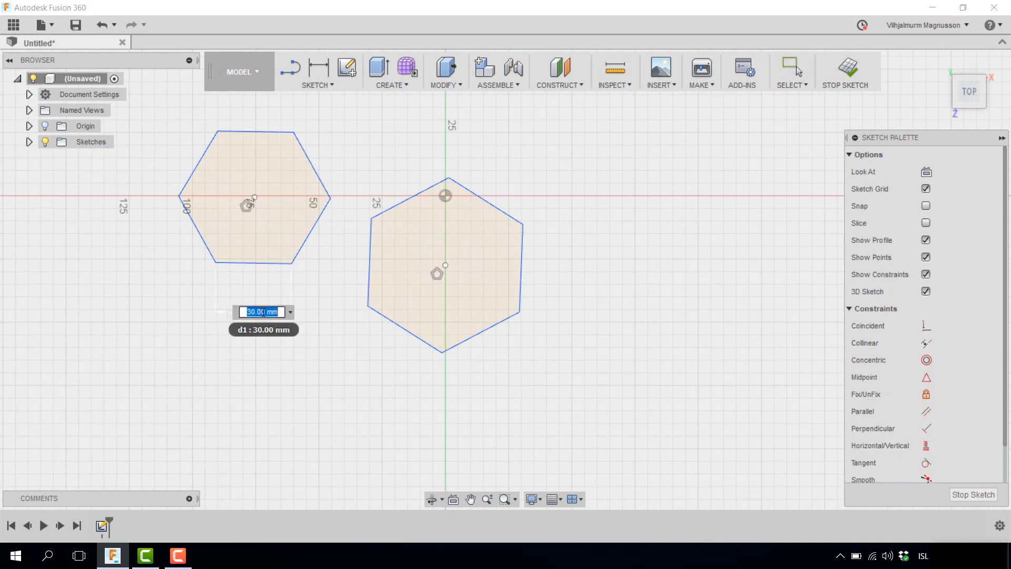
{"action": "left_click_drag", "start_coordinate": [266, 313], "coordinate": [183, 248]}
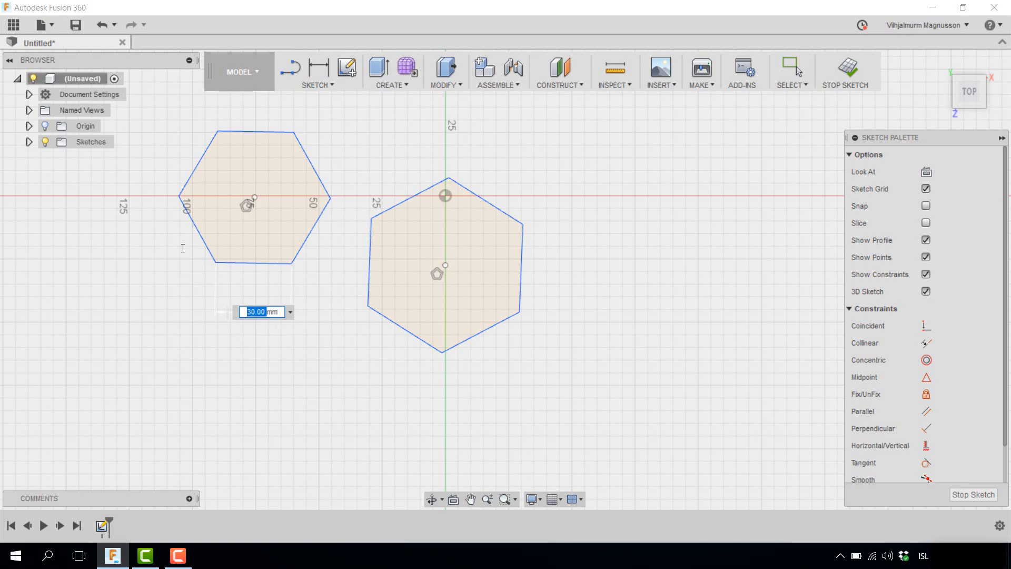
{"action": "key", "text": "Return"}
{"action": "double_click", "coordinate": [256, 312]}
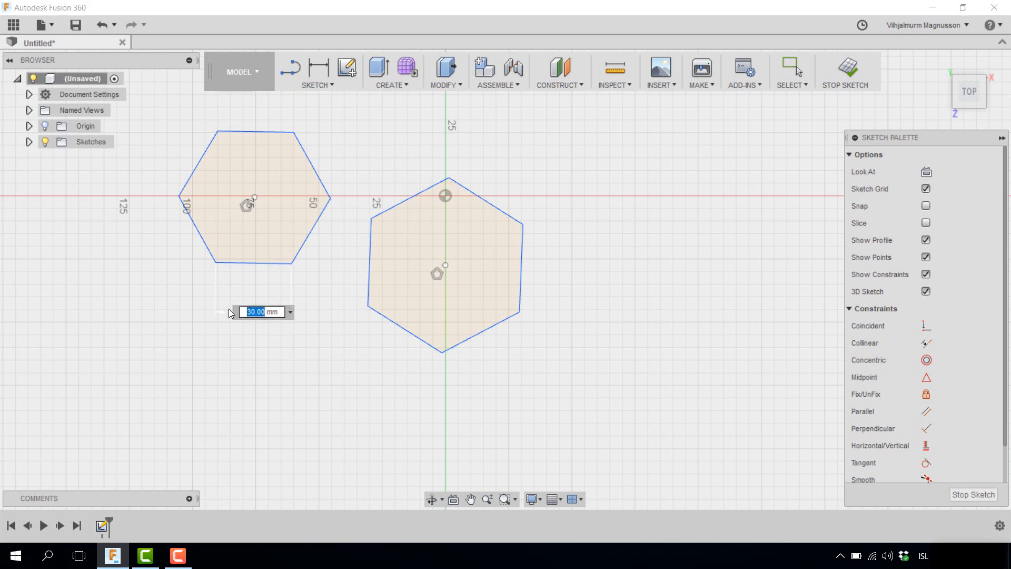
{"action": "type", "text": "40"}
{"action": "key", "text": "Return"}
Move the left hexagon slightly down and shift the other hexagon right, clear of the sketch origin
{"action": "scroll", "coordinate": [238, 296], "scroll_direction": "down", "scroll_amount": 4}
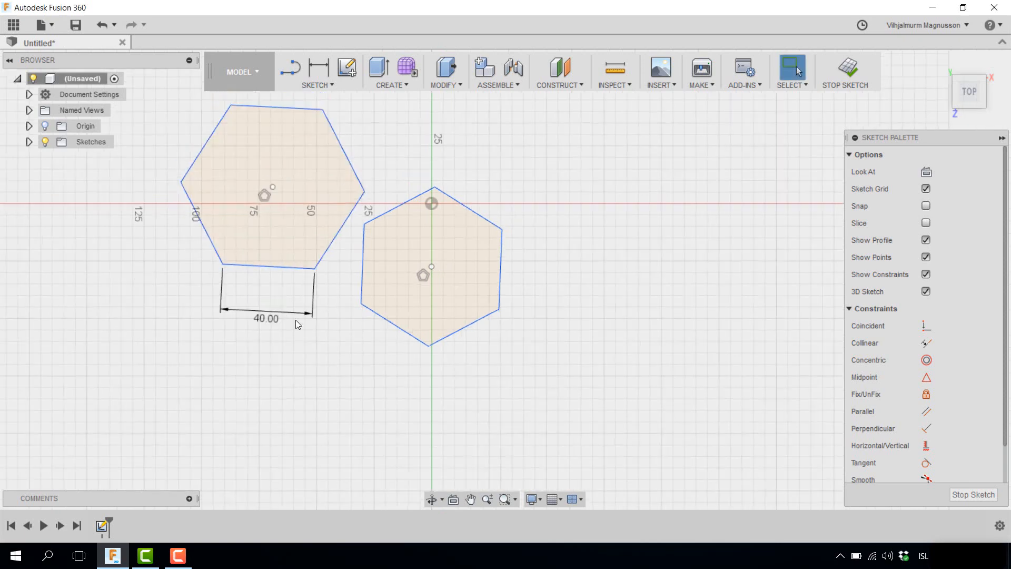
{"action": "scroll", "coordinate": [480, 187], "scroll_direction": "up", "scroll_amount": 2}
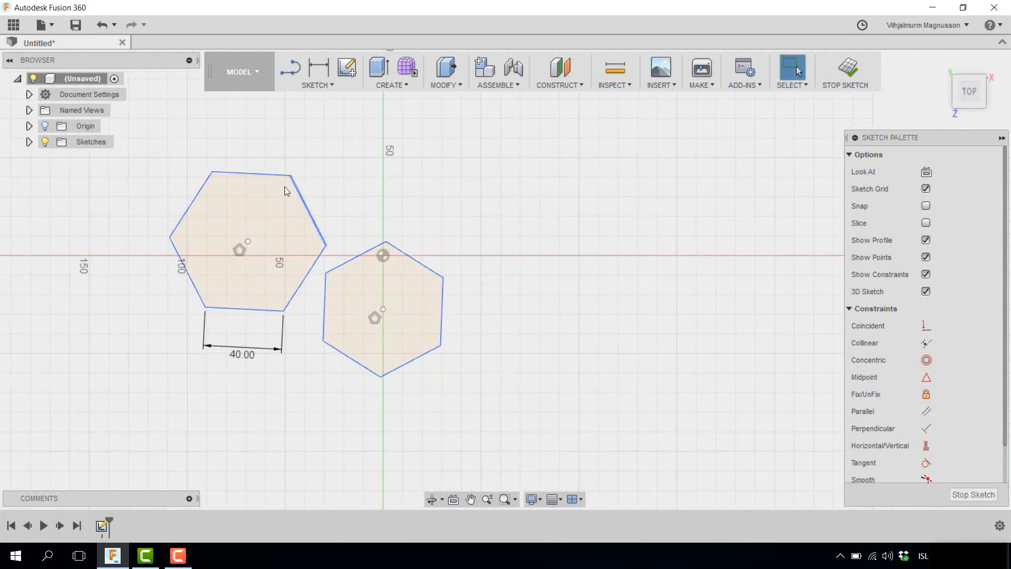
{"action": "left_click", "coordinate": [257, 175]}
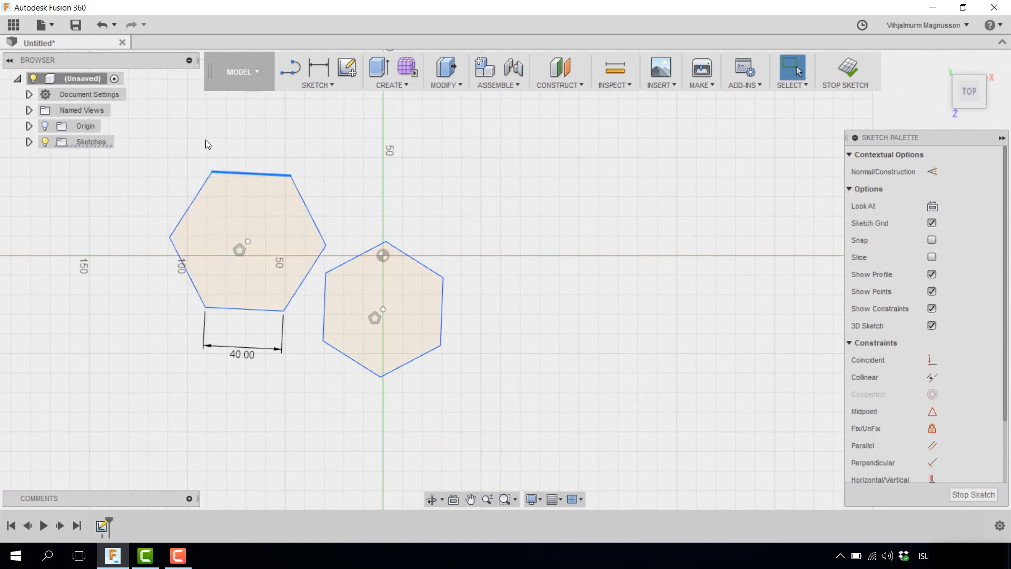
{"action": "left_click_drag", "start_coordinate": [252, 174], "coordinate": [211, 230]}
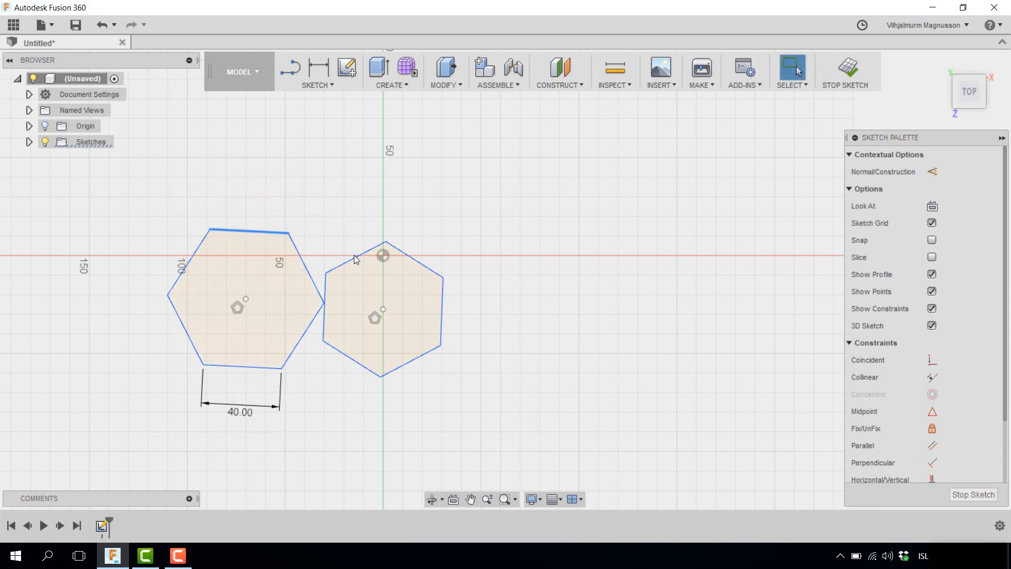
{"action": "left_click_drag", "start_coordinate": [382, 244], "coordinate": [520, 219]}
{"action": "mouse_move", "coordinate": [479, 344]}
{"action": "left_mouse_down"}
{"action": "mouse_move", "coordinate": [414, 344]}
{"action": "mouse_move", "coordinate": [436, 371]}
{"action": "left_mouse_up"}
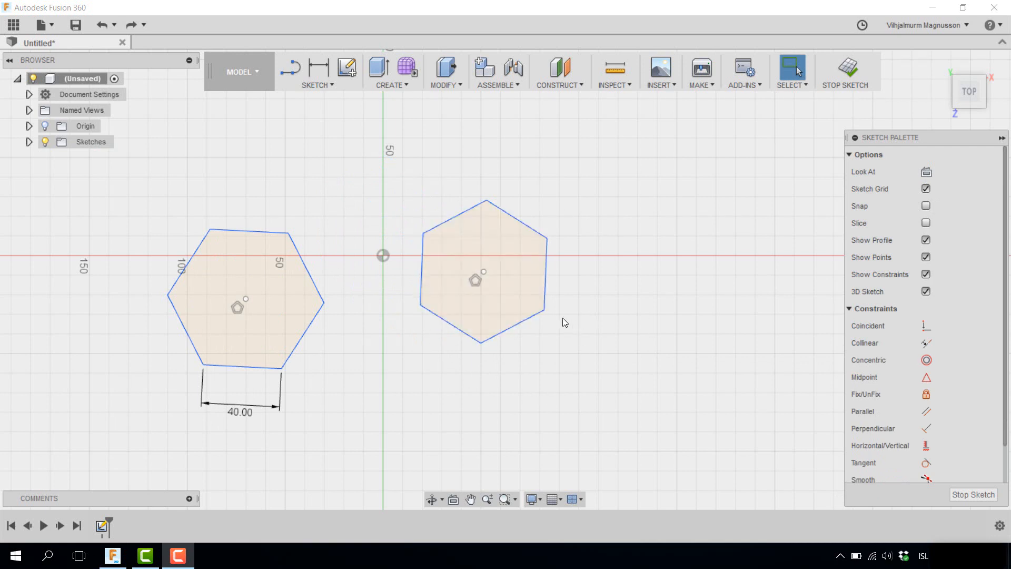
Fix the right hexagon's centre point, then enlarge and rotate the hexagon by pulling one corner onto the horizontal axis
{"action": "left_click_drag", "start_coordinate": [484, 272], "coordinate": [387, 218]}
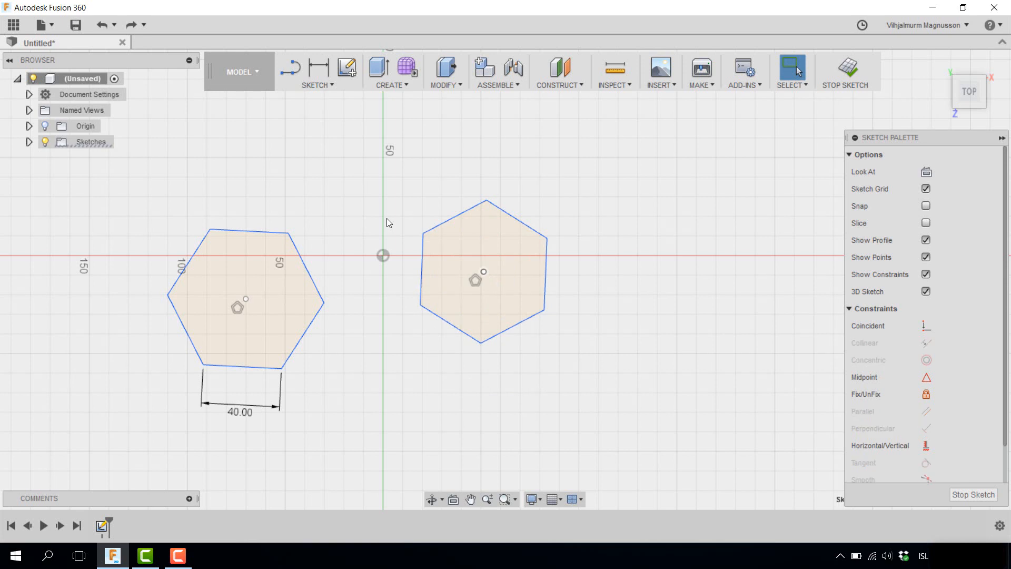
{"action": "left_click", "coordinate": [929, 395]}
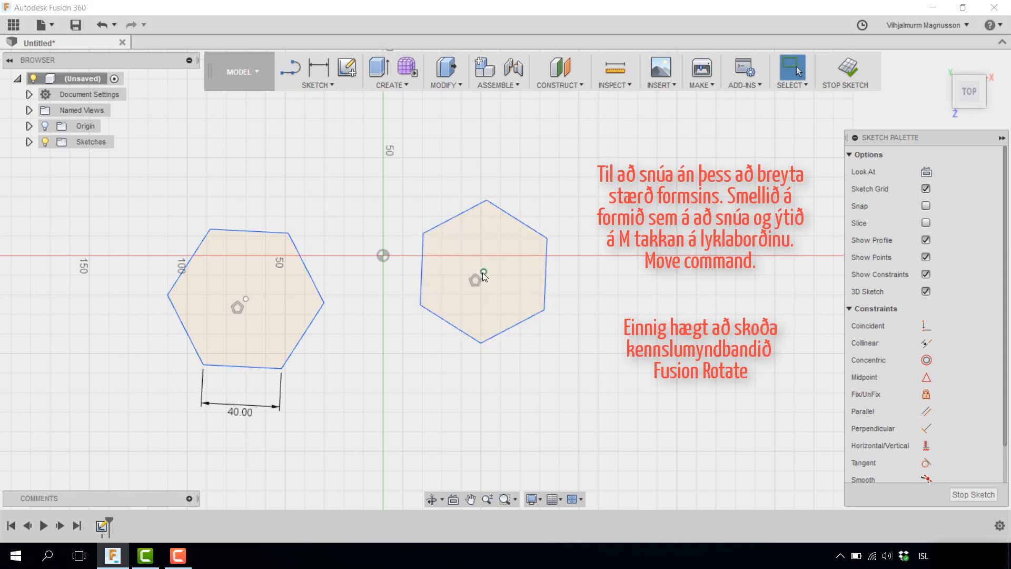
{"action": "left_click_drag", "start_coordinate": [482, 345], "coordinate": [589, 255]}
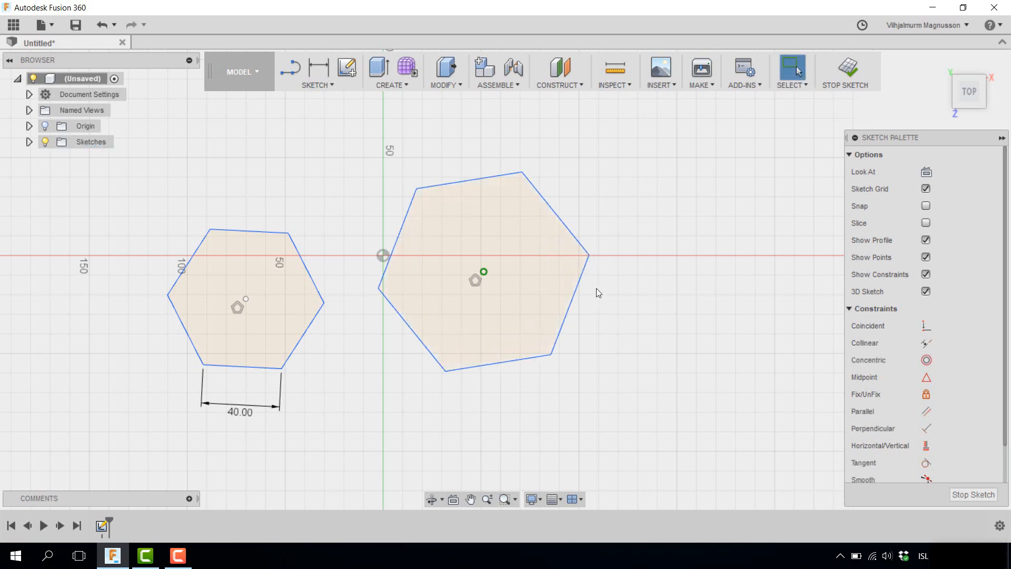
Delete the coincident constraint at the right hexagon's corner on the horizontal axis and pull the lower edge's endpoint down to open the outline
{"action": "left_click", "coordinate": [589, 256]}
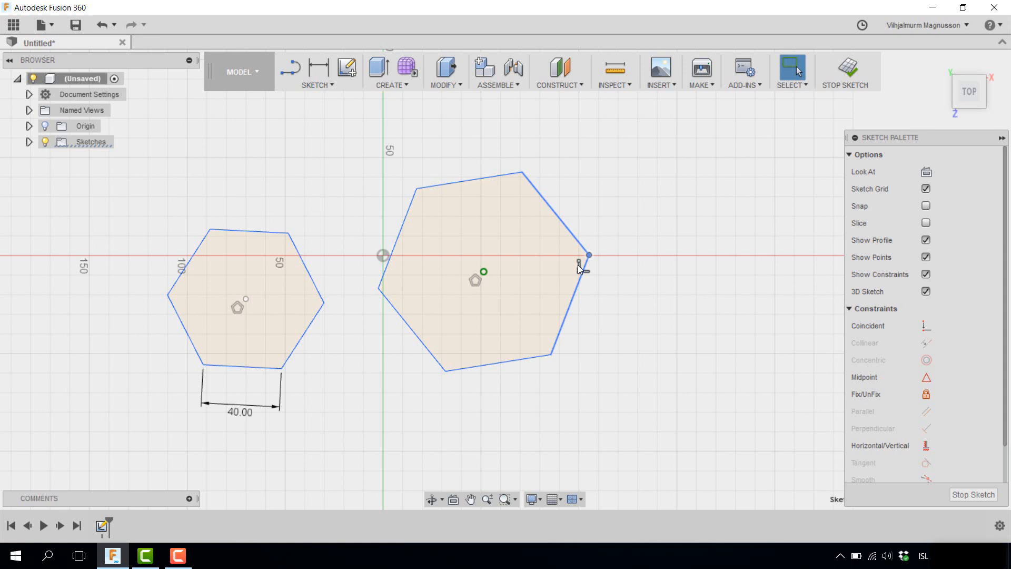
{"action": "key", "text": "Escape"}
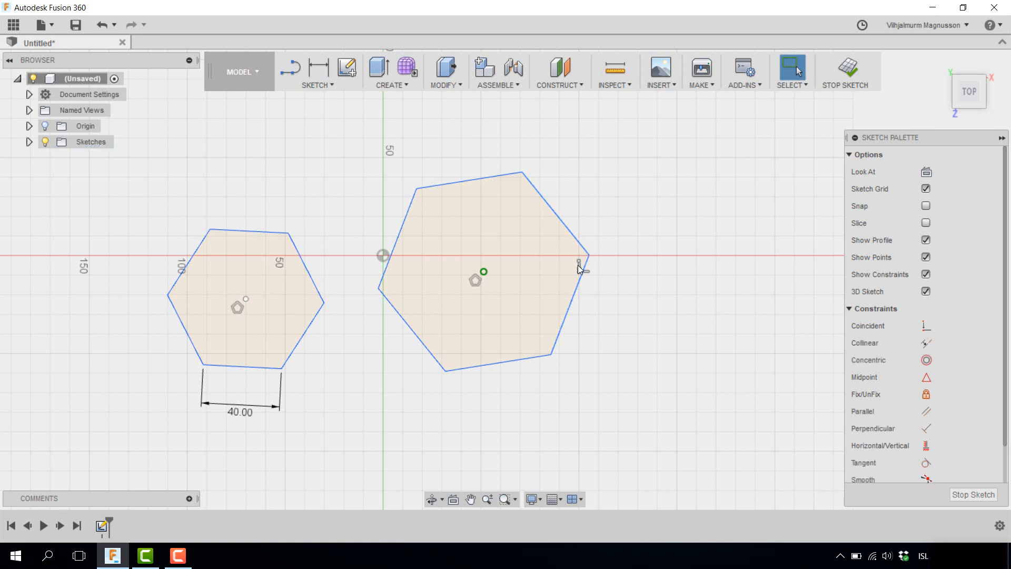
{"action": "left_click", "coordinate": [578, 268]}
{"action": "key", "text": "Delete"}
{"action": "mouse_move", "coordinate": [590, 255]}
{"action": "left_mouse_down"}
{"action": "mouse_move", "coordinate": [596, 273]}
{"action": "mouse_move", "coordinate": [572, 279]}
{"action": "mouse_move", "coordinate": [592, 324]}
{"action": "mouse_move", "coordinate": [586, 318]}
{"action": "left_mouse_up"}
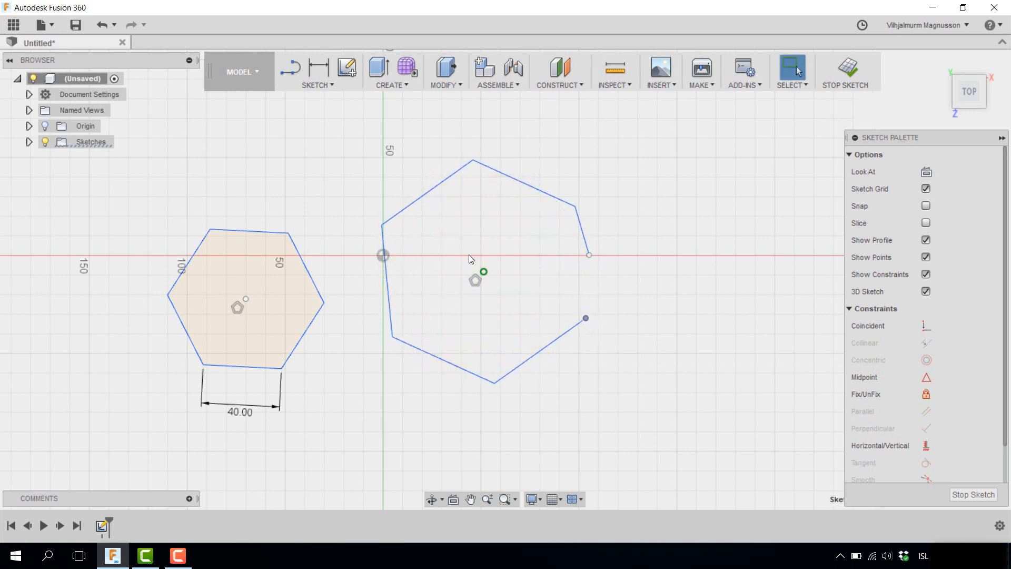
Close the gap in the right polygon with five connected lines bulging outward, the first horizontal and about 28 mm long
{"action": "left_click", "coordinate": [290, 67]}
{"action": "left_click", "coordinate": [589, 255]}
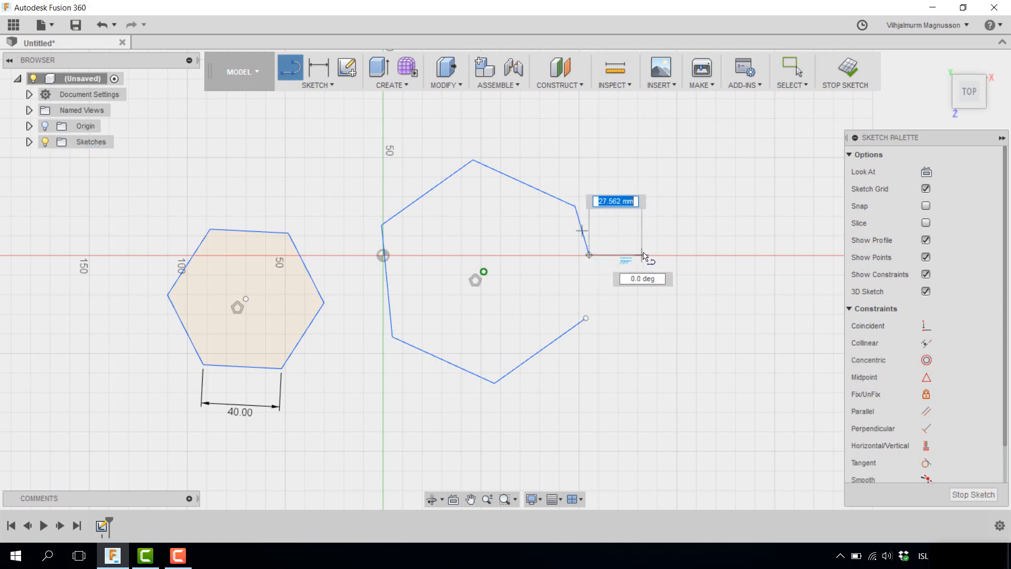
{"action": "left_click", "coordinate": [642, 255]}
{"action": "left_click", "coordinate": [719, 309]}
{"action": "left_click", "coordinate": [730, 352]}
{"action": "left_click", "coordinate": [676, 369]}
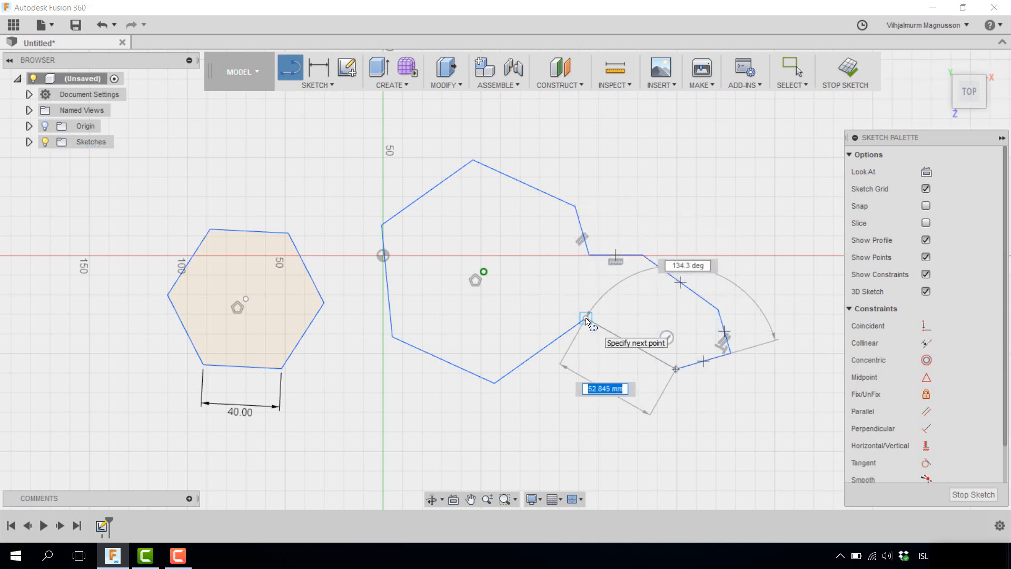
{"action": "left_click", "coordinate": [586, 319]}
{"action": "key", "text": "Escape"}
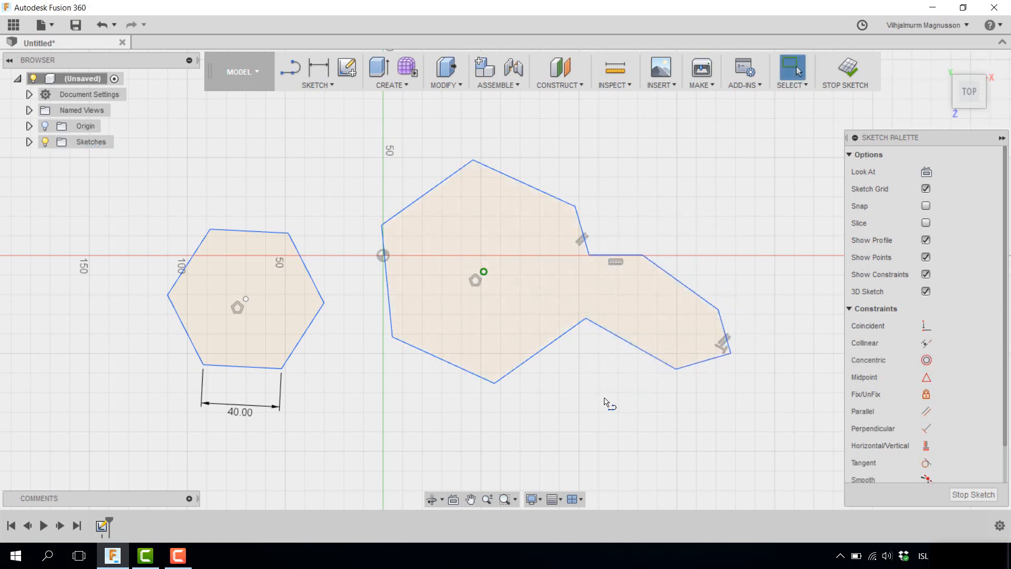